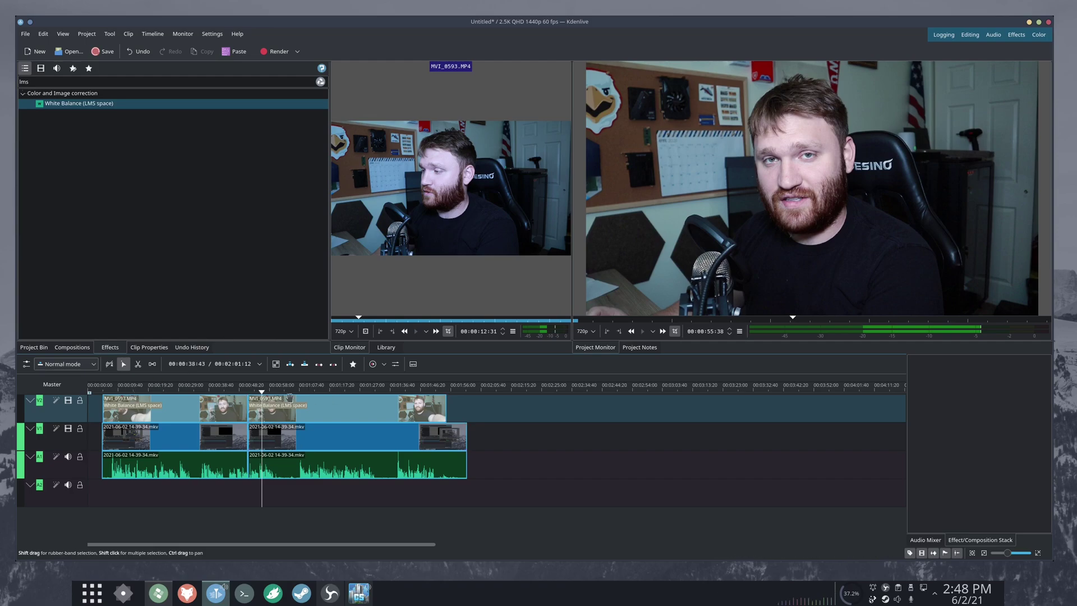
# Step: Select the second MVI_0593 webcam clip and play the footage from about 00:00:50
pyautogui.click(292, 408)
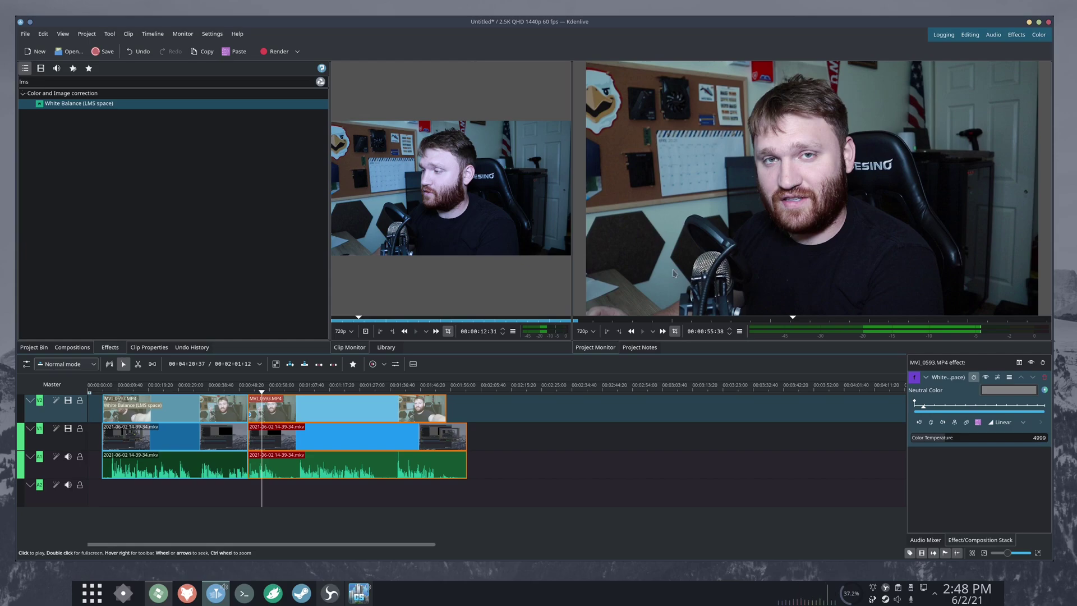
pyautogui.click(244, 388)
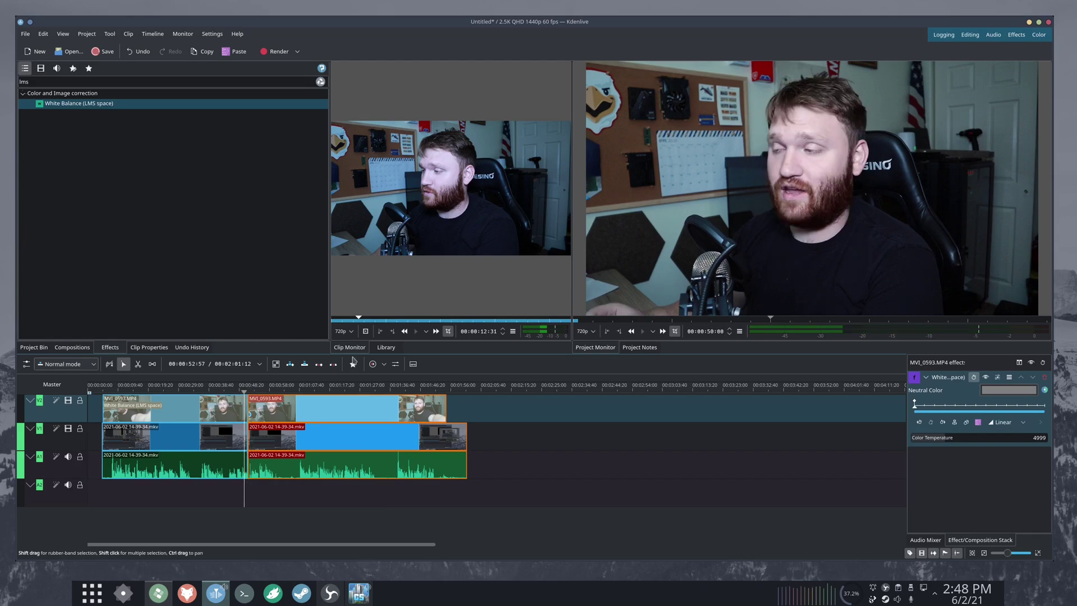
pyautogui.click(643, 332)
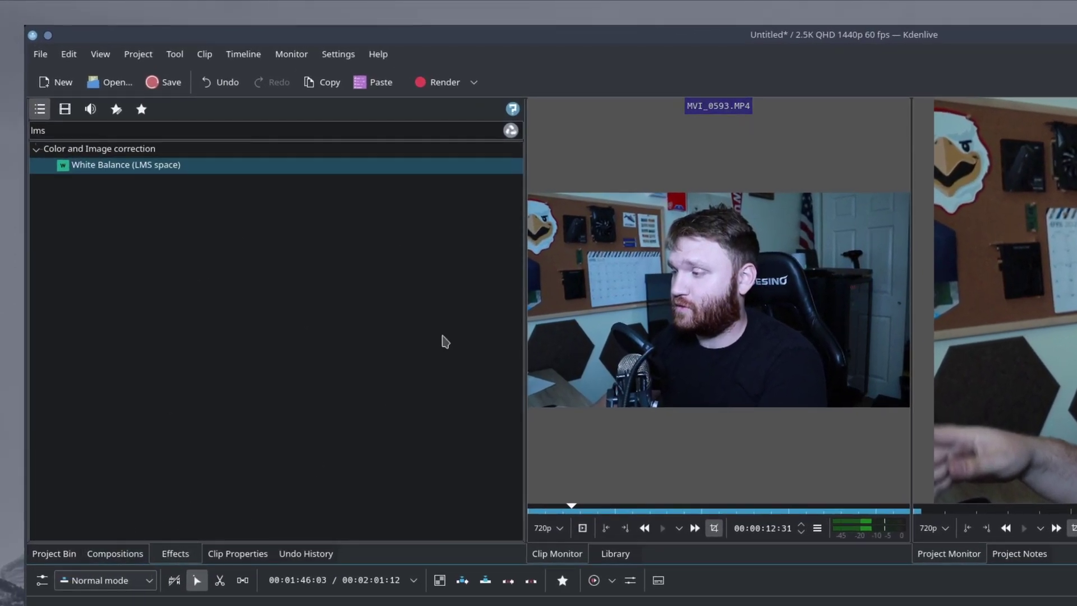
# Step: Apply the Transform effect from Transform, Distort and Perspective to the webcam clip
pyautogui.click(511, 131)
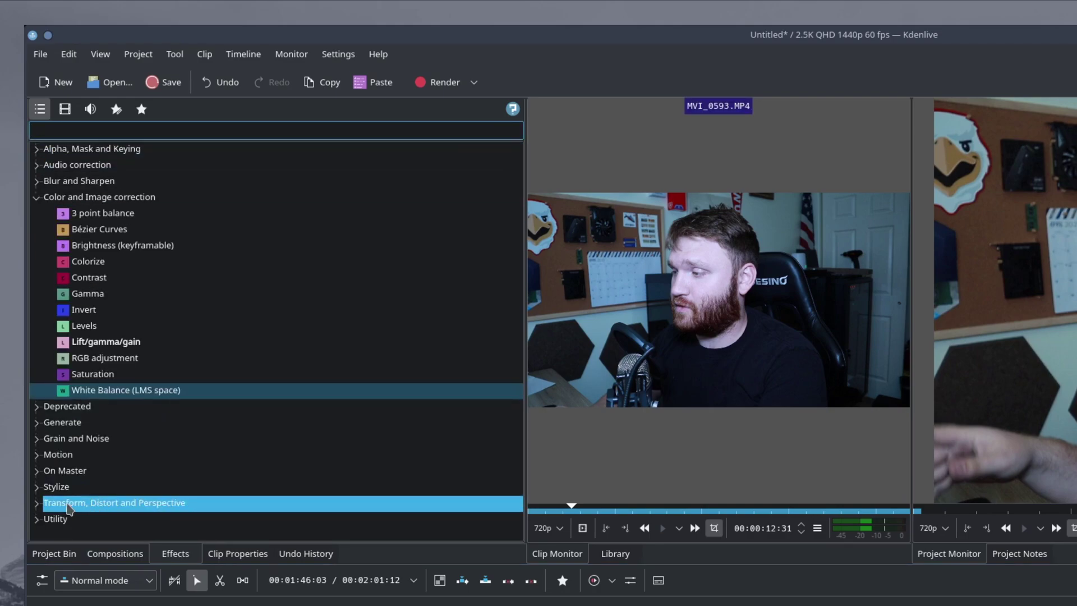
pyautogui.click(115, 508)
pyautogui.scroll(-2, 106, 504)
pyautogui.scroll(-1, 104, 503)
pyautogui.moveTo(107, 515); pyautogui.dragTo(286, 405)
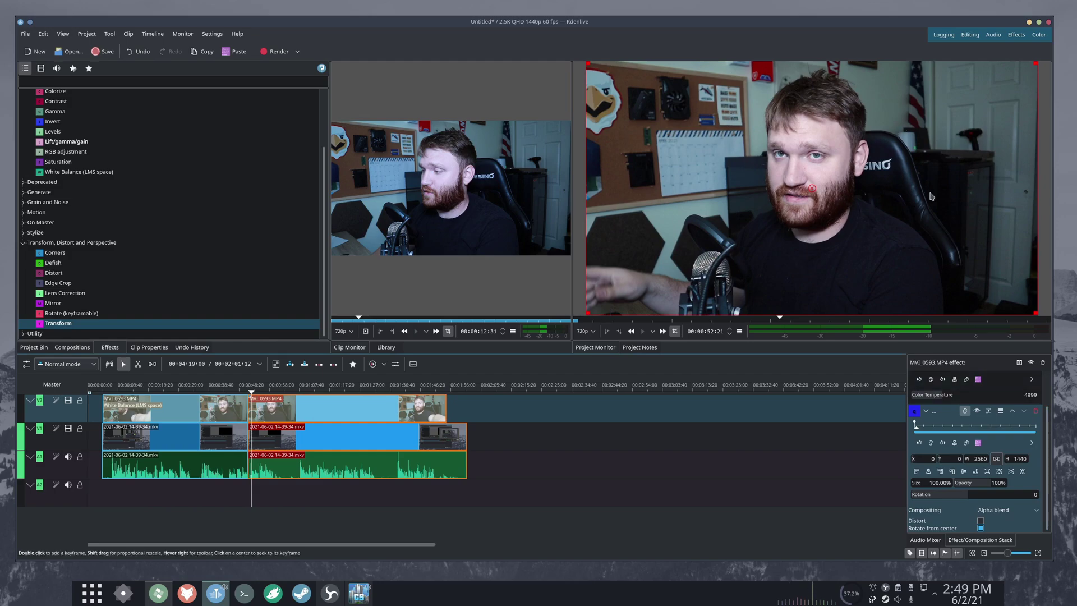
# Step: Shrink the webcam to 49.65% size and slide it right to X 1534
pyautogui.scroll(1, 1048, 449)
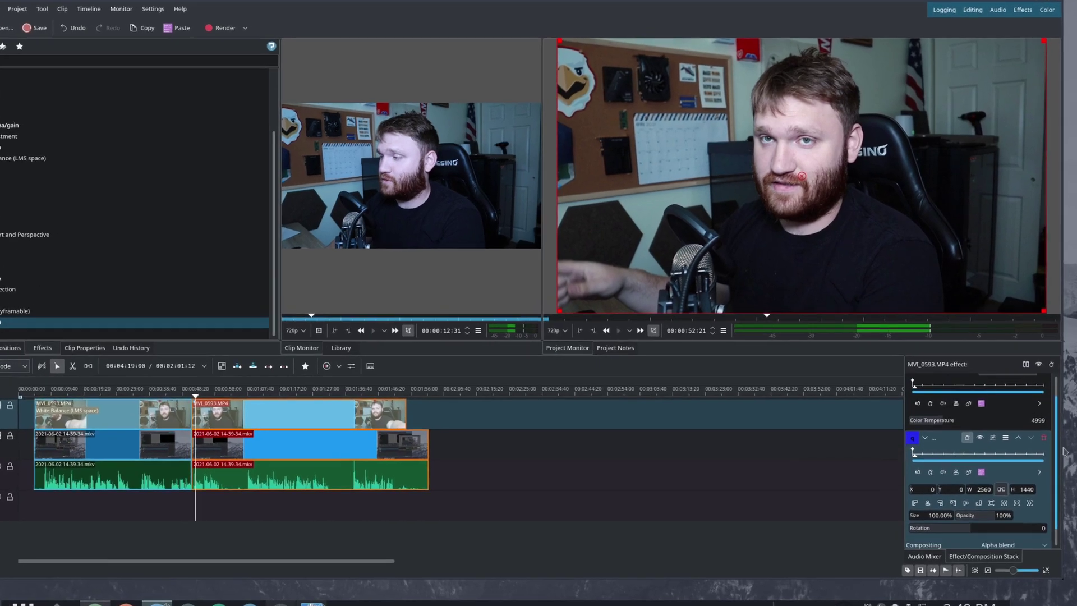
pyautogui.scroll(-1, 1065, 456)
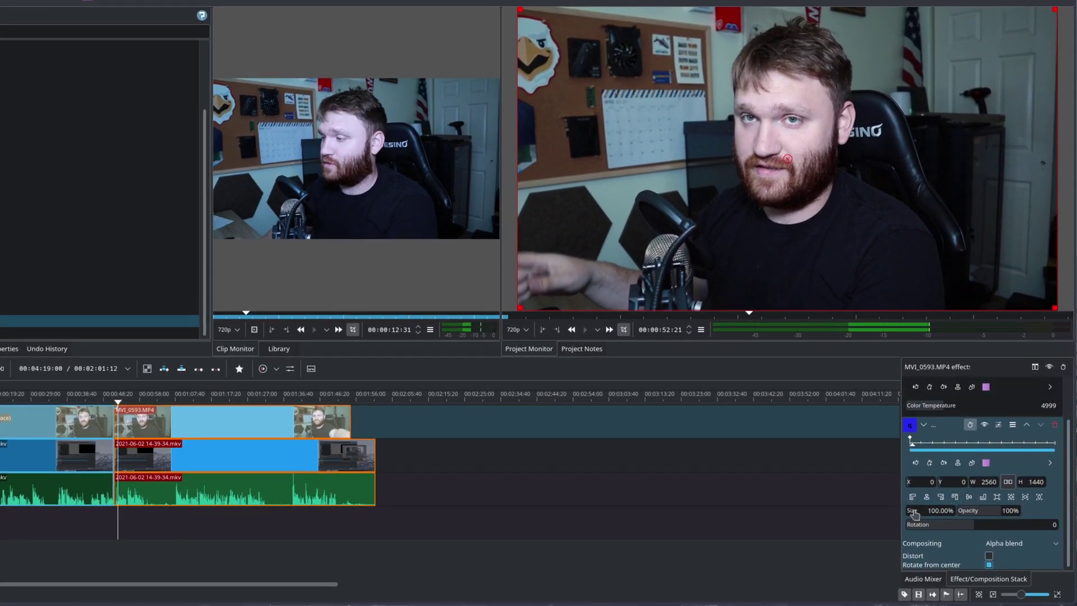
pyautogui.moveTo(914, 513); pyautogui.dragTo(908, 511)
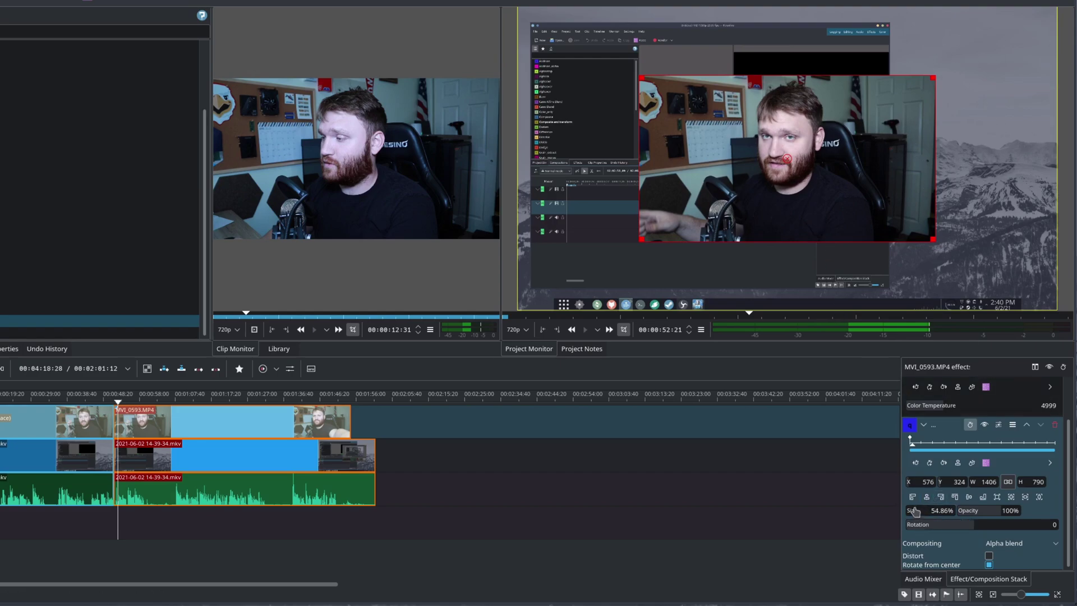
pyautogui.moveTo(912, 509); pyautogui.dragTo(914, 500)
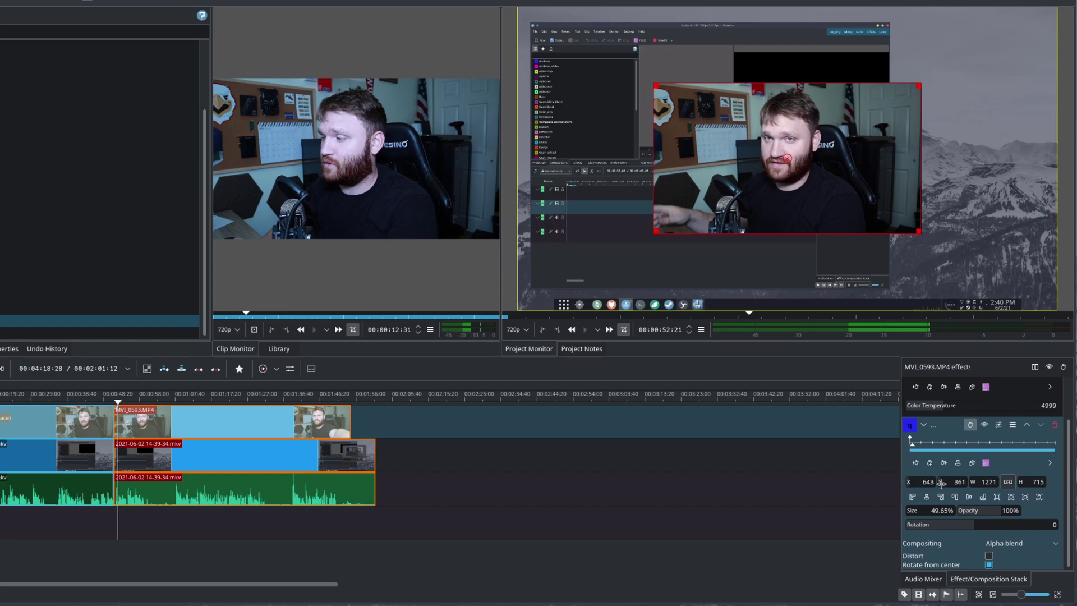
pyautogui.click(909, 484)
pyautogui.moveTo(910, 483); pyautogui.dragTo(1007, 488)
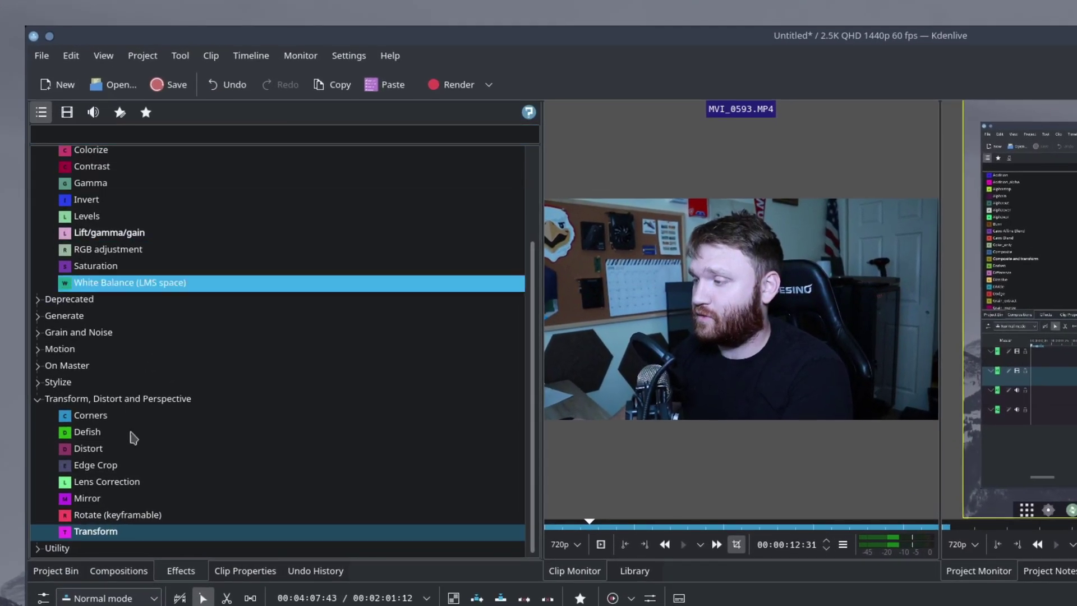
# Step: Search the effects for 'sha' and apply Alpha shapes to the webcam clip
pyautogui.click(142, 133)
pyautogui.write('shao')
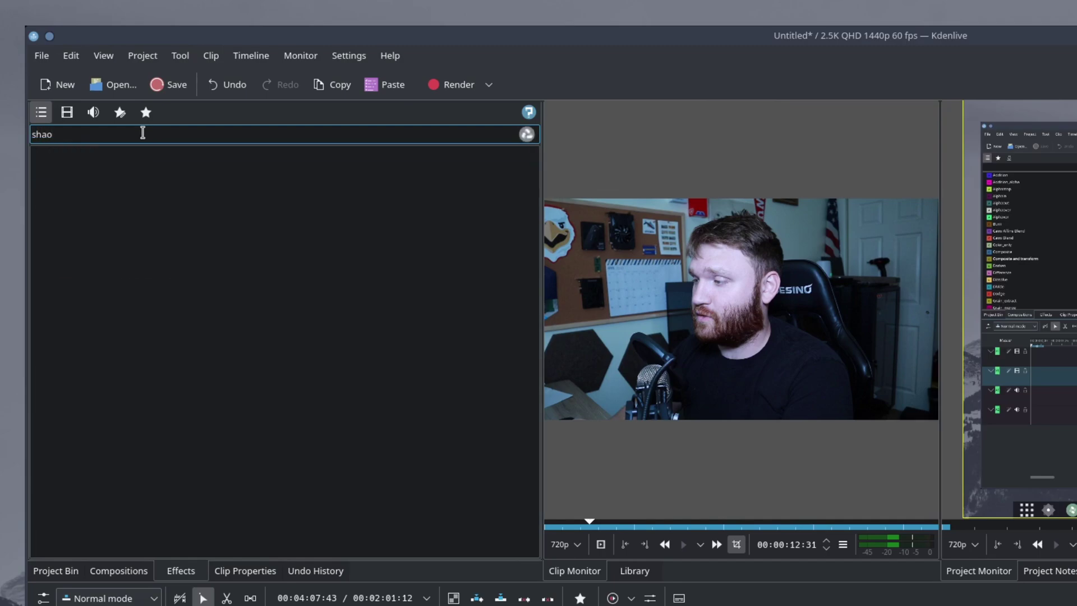
pyautogui.press('BackSpace')
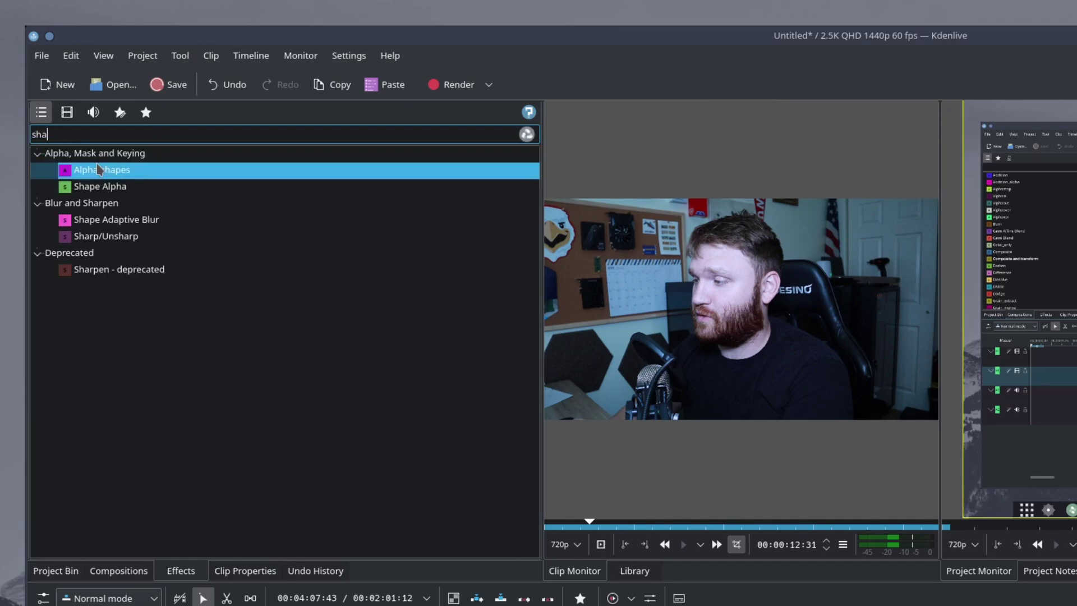
pyautogui.moveTo(63, 173); pyautogui.dragTo(351, 500)
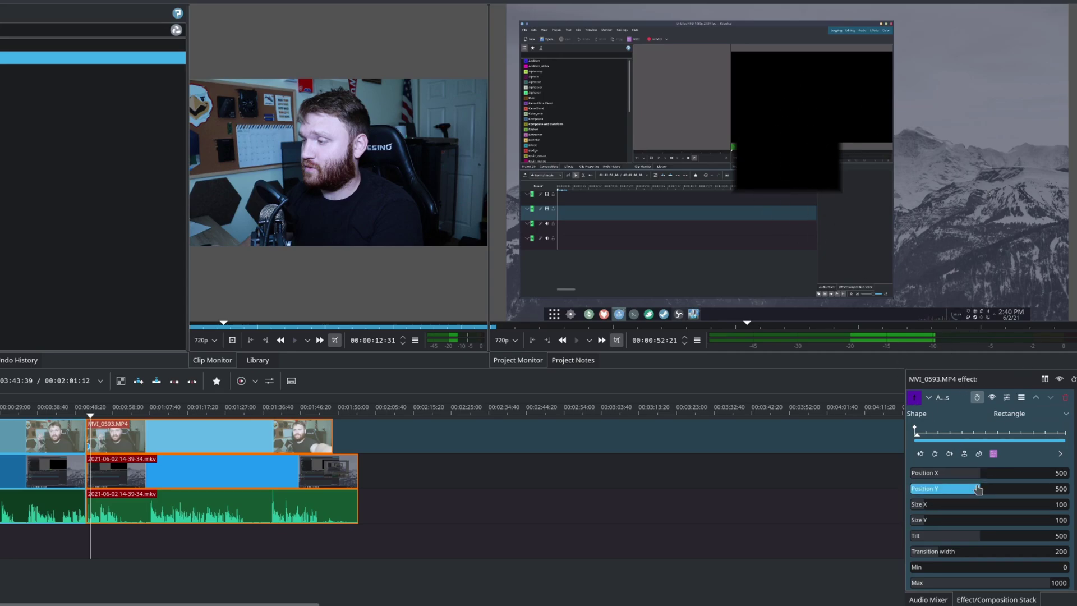
# Step: Switch the Alpha shapes mask to Ellipse and set its Position X to 843
pyautogui.moveTo(981, 474); pyautogui.dragTo(1006, 475)
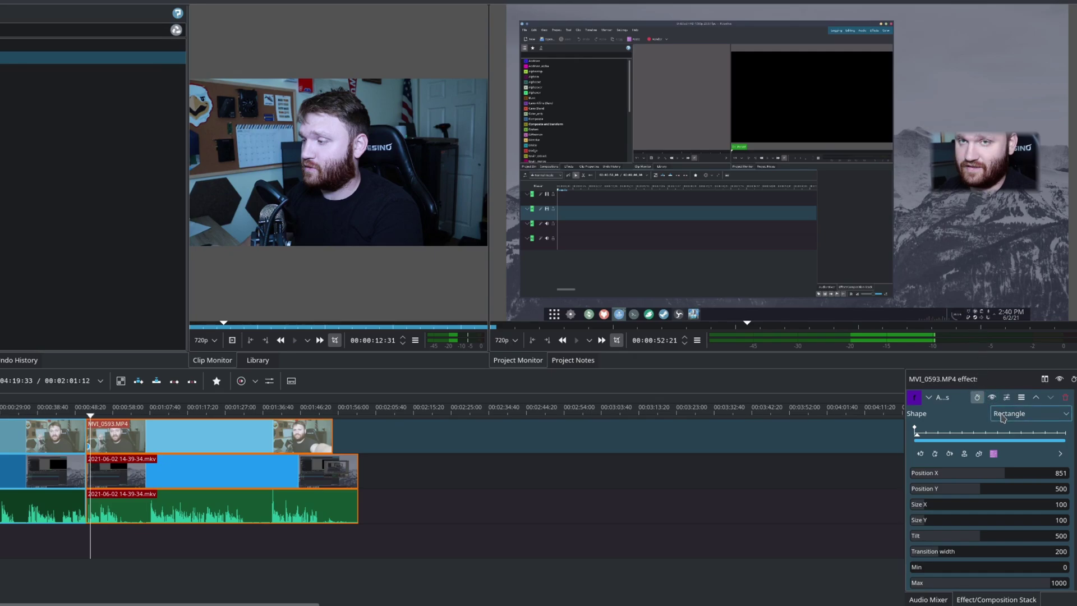
pyautogui.click(1002, 417)
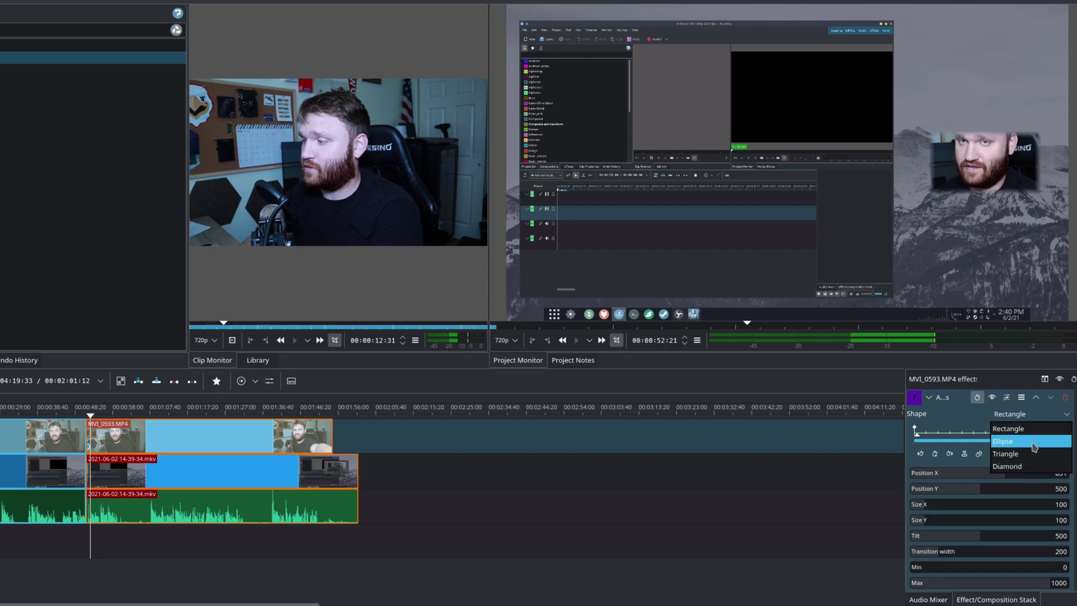
pyautogui.click(1004, 441)
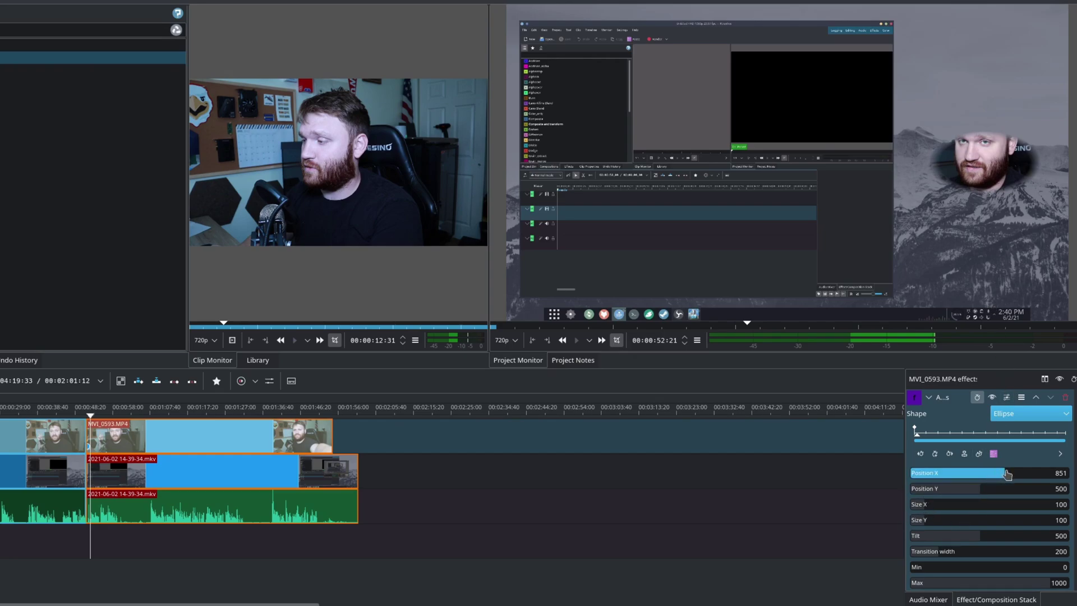
pyautogui.moveTo(1004, 475)
pyautogui.mouseDown()
pyautogui.moveTo(1022, 474)
pyautogui.moveTo(1006, 473)
pyautogui.mouseUp()
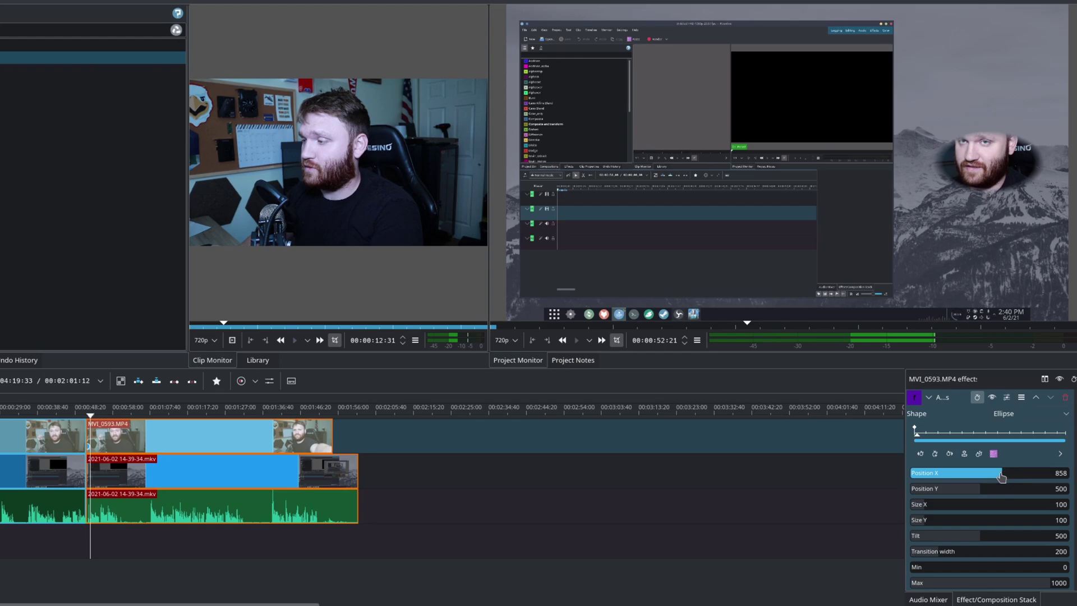
pyautogui.moveTo(999, 477); pyautogui.dragTo(1005, 481)
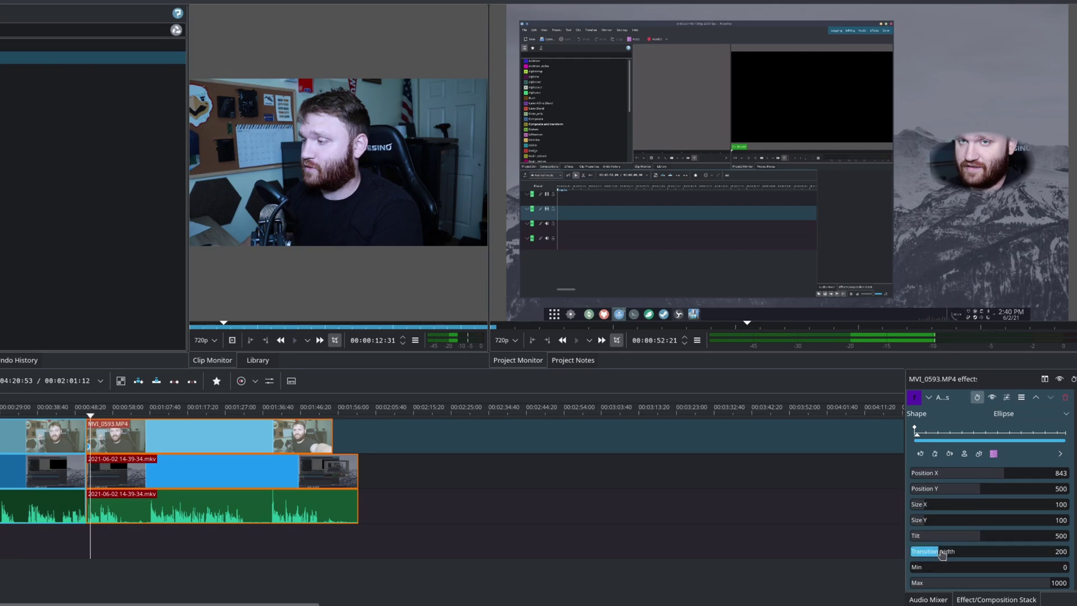
# Step: Give the ellipse mask a hard edge, widen it, and shift it slightly left
pyautogui.moveTo(942, 553); pyautogui.dragTo(903, 553)
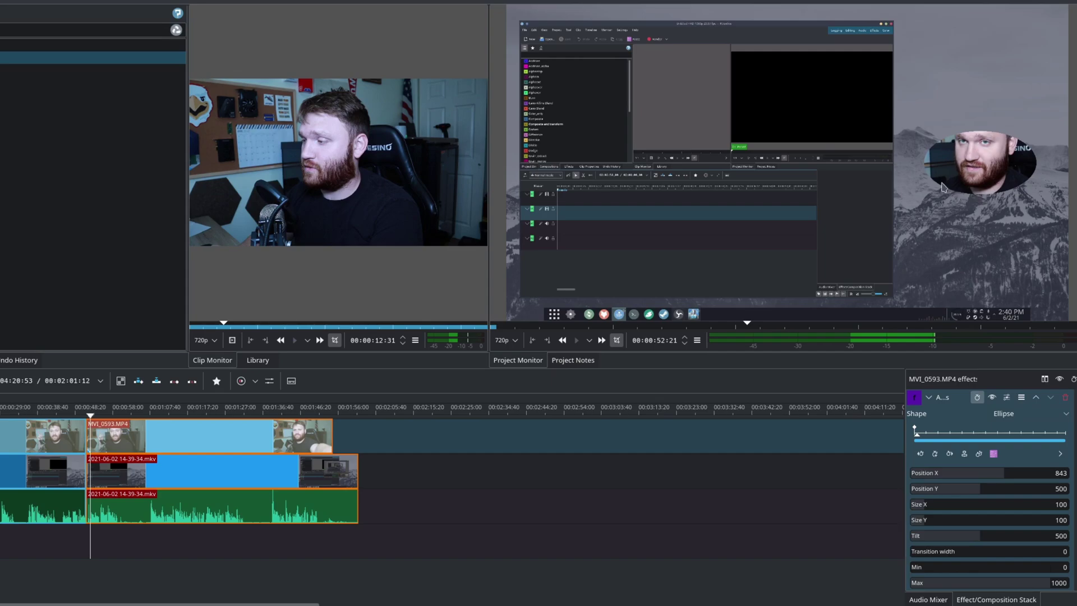
pyautogui.click(1057, 552)
pyautogui.moveTo(926, 508); pyautogui.dragTo(929, 509)
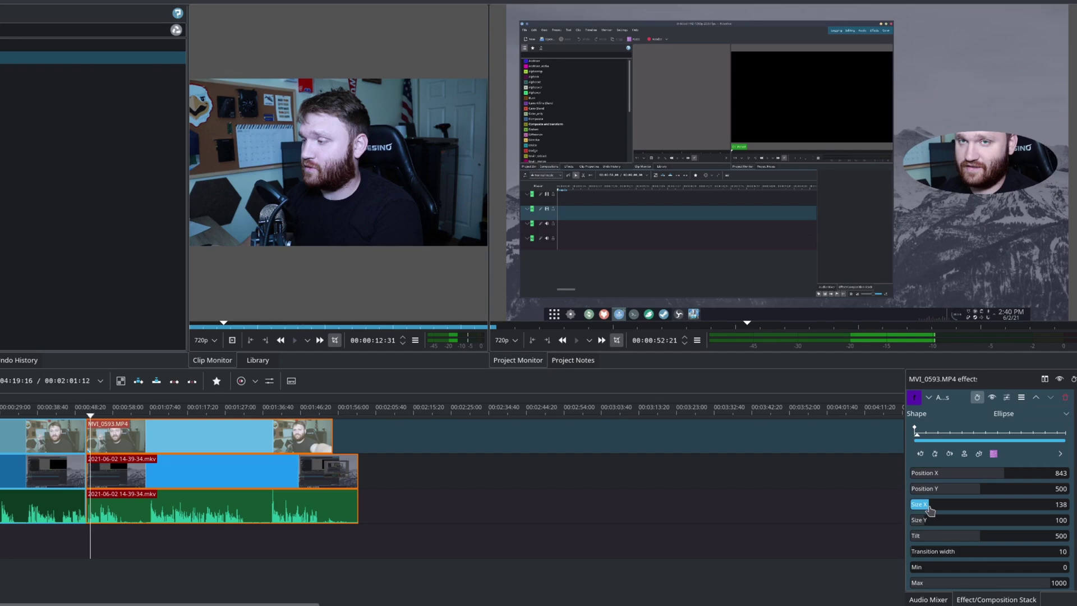
pyautogui.moveTo(1072, 158)
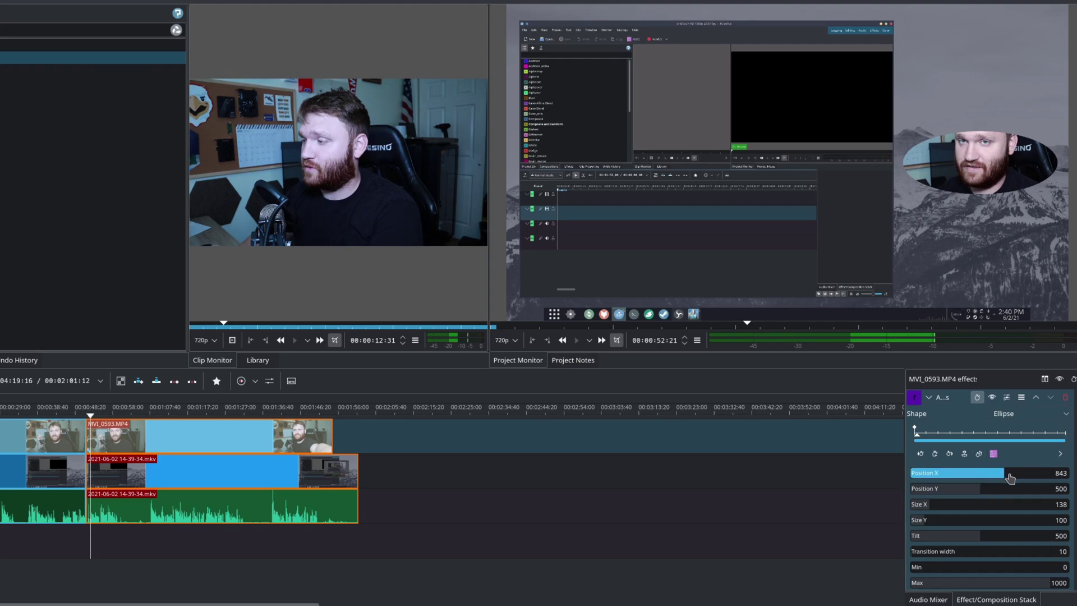
pyautogui.moveTo(1009, 477); pyautogui.dragTo(1005, 476)
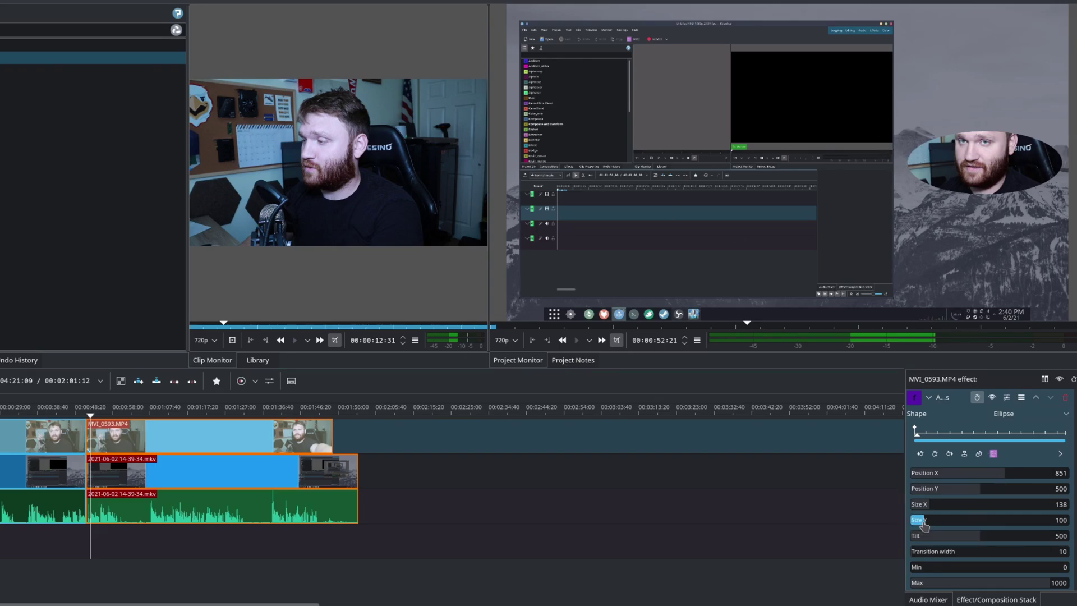
# Step: Stretch the mask to Size Y 231 and set Position X to 846
pyautogui.moveTo(923, 526); pyautogui.dragTo(943, 533)
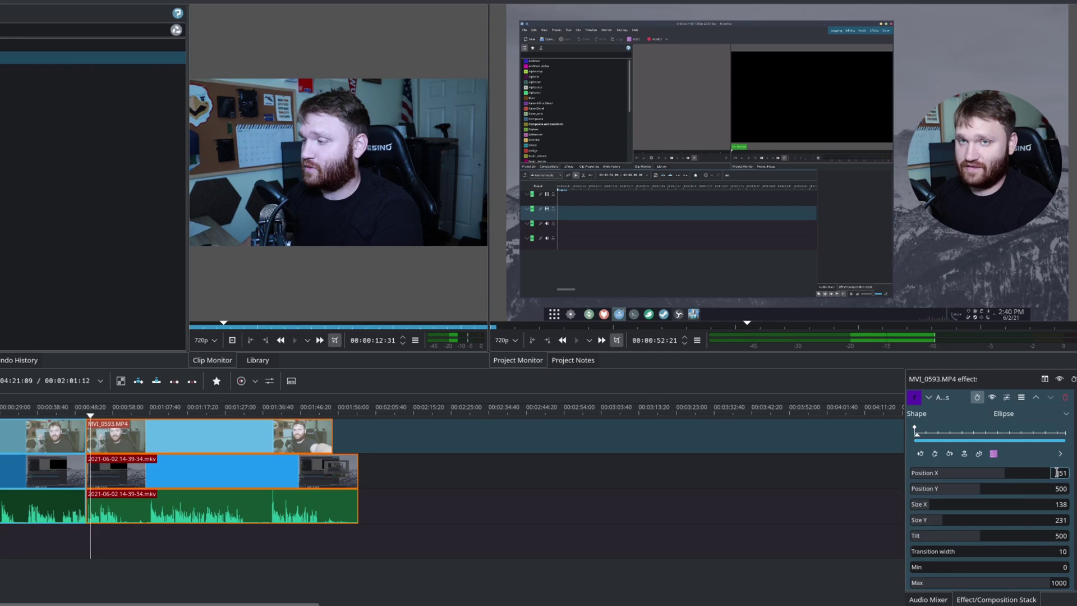
pyautogui.moveTo(1003, 474); pyautogui.dragTo(998, 473)
pyautogui.click(998, 474)
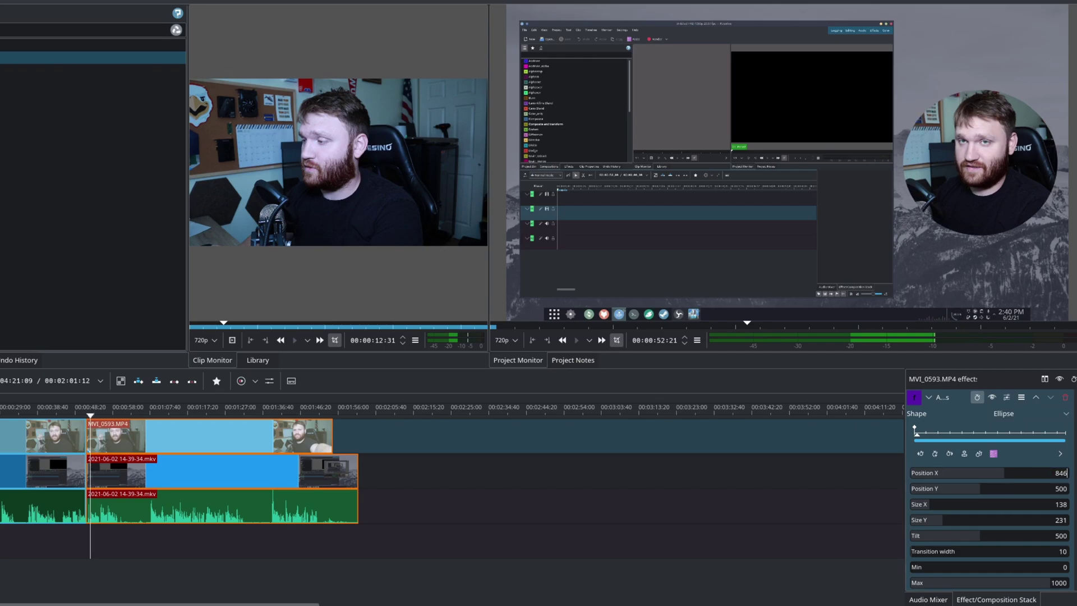
pyautogui.press('Return')
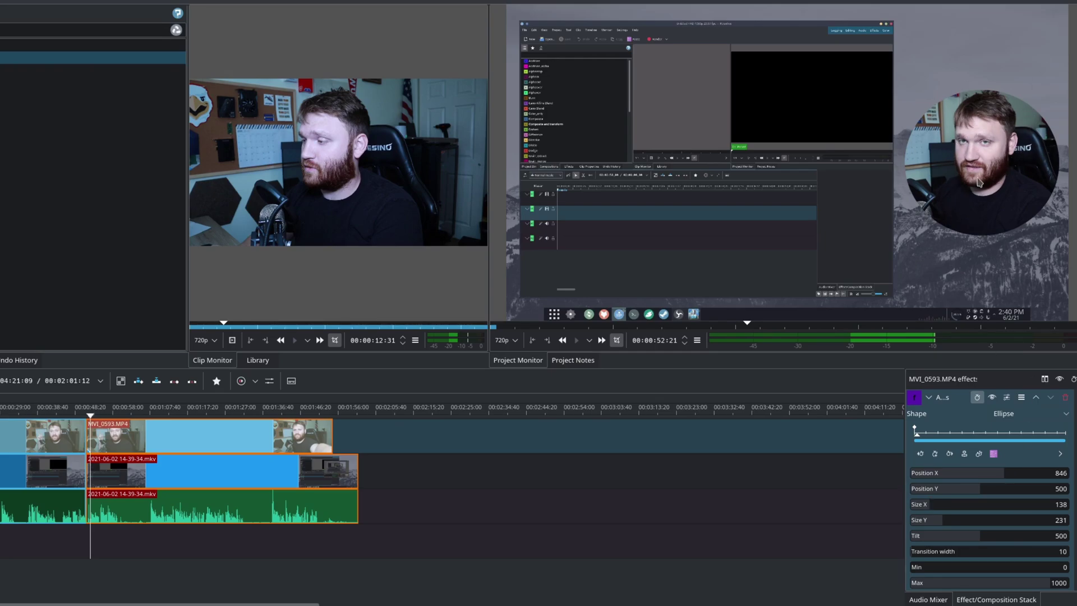
# Step: Resize and reposition the webcam frame near the right edge at about 47% size
pyautogui.scroll(5, 939, 402)
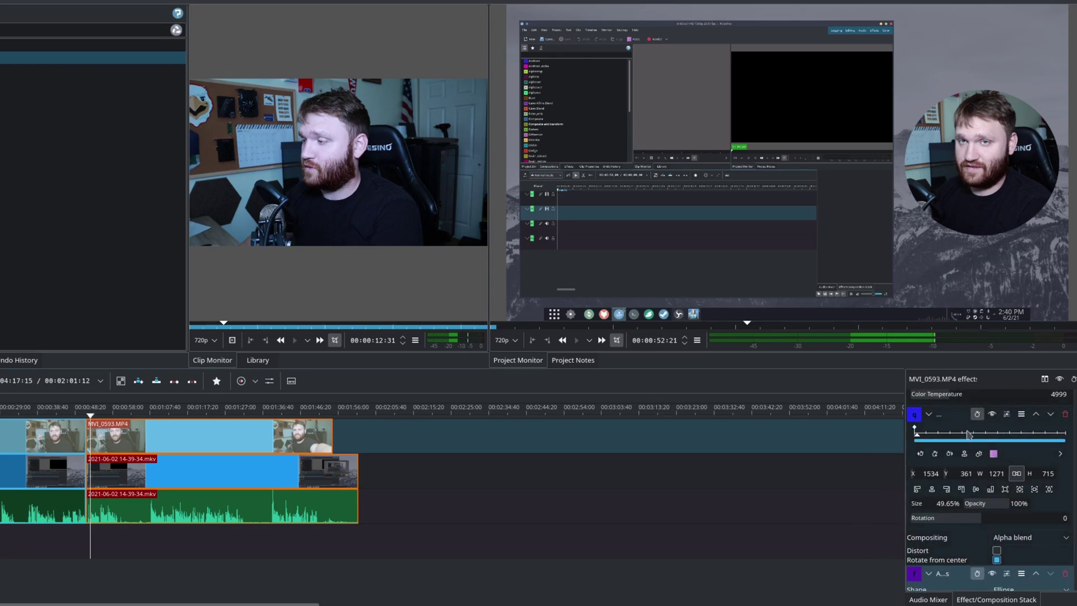
pyautogui.moveTo(915, 503); pyautogui.dragTo(915, 504)
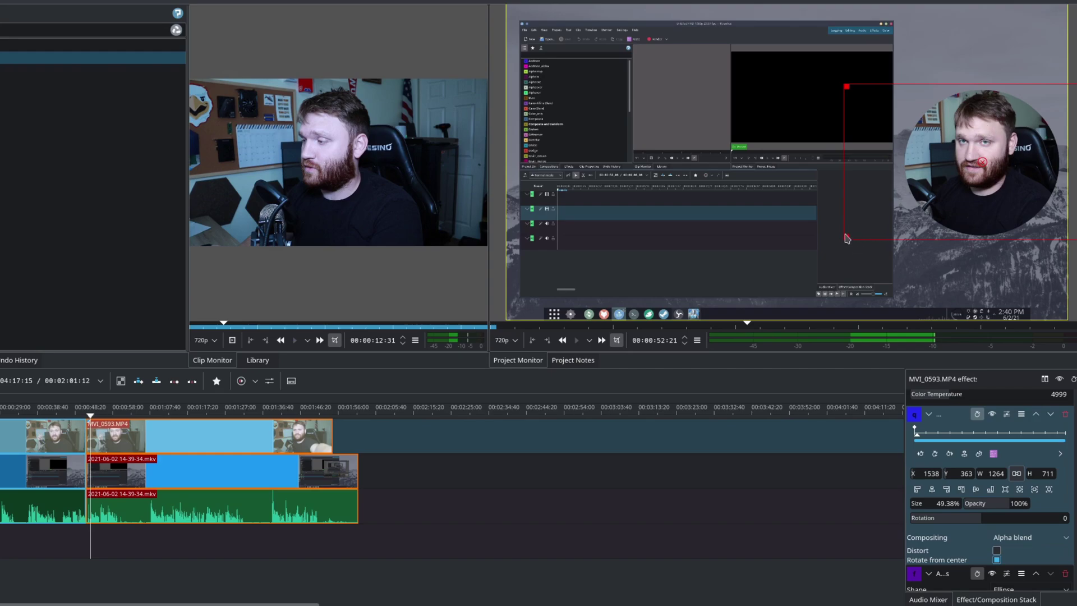
pyautogui.moveTo(847, 239); pyautogui.dragTo(901, 208)
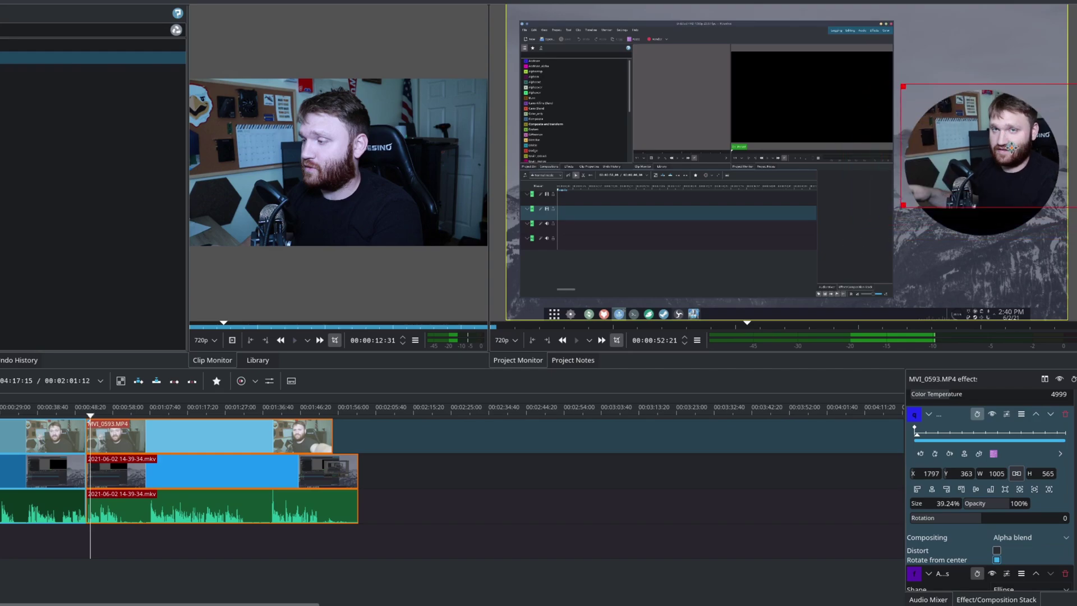
pyautogui.moveTo(1008, 146); pyautogui.dragTo(977, 160)
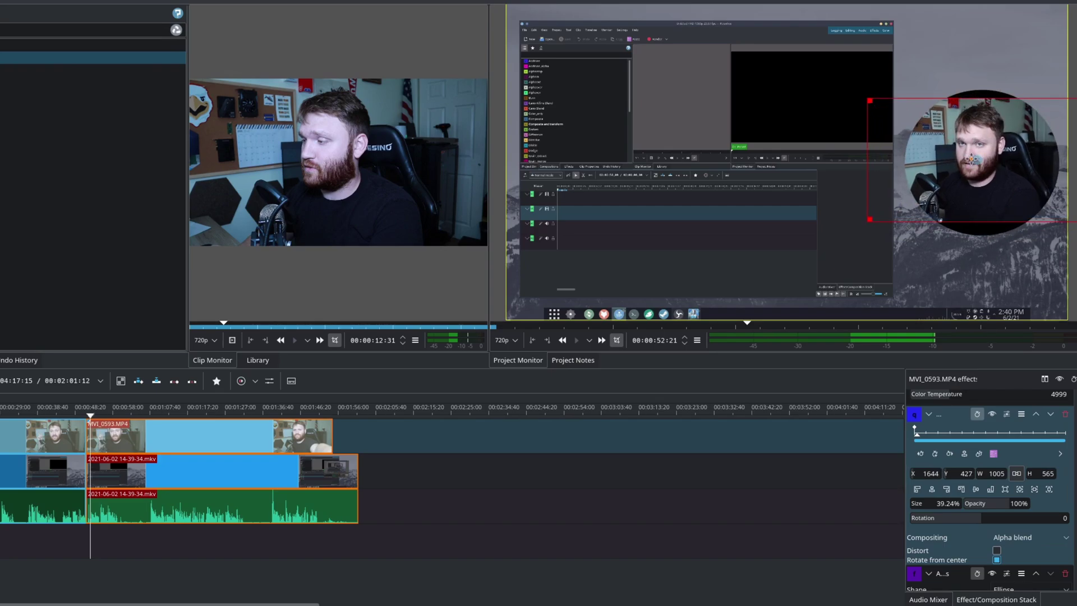
pyautogui.moveTo(977, 161); pyautogui.dragTo(989, 150)
pyautogui.moveTo(879, 209); pyautogui.dragTo(851, 258)
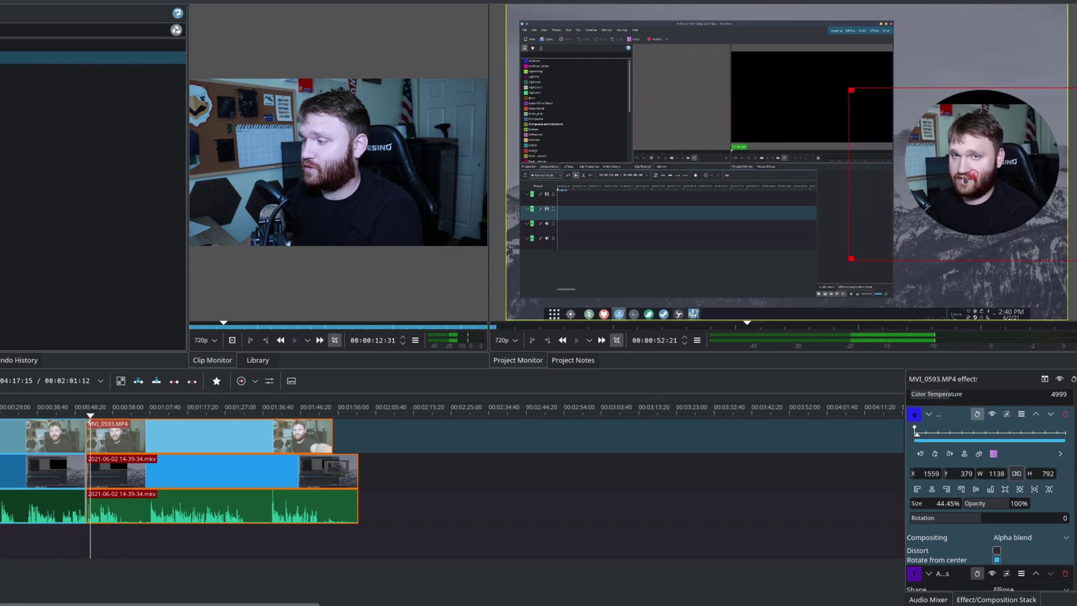
pyautogui.moveTo(969, 174); pyautogui.dragTo(975, 165)
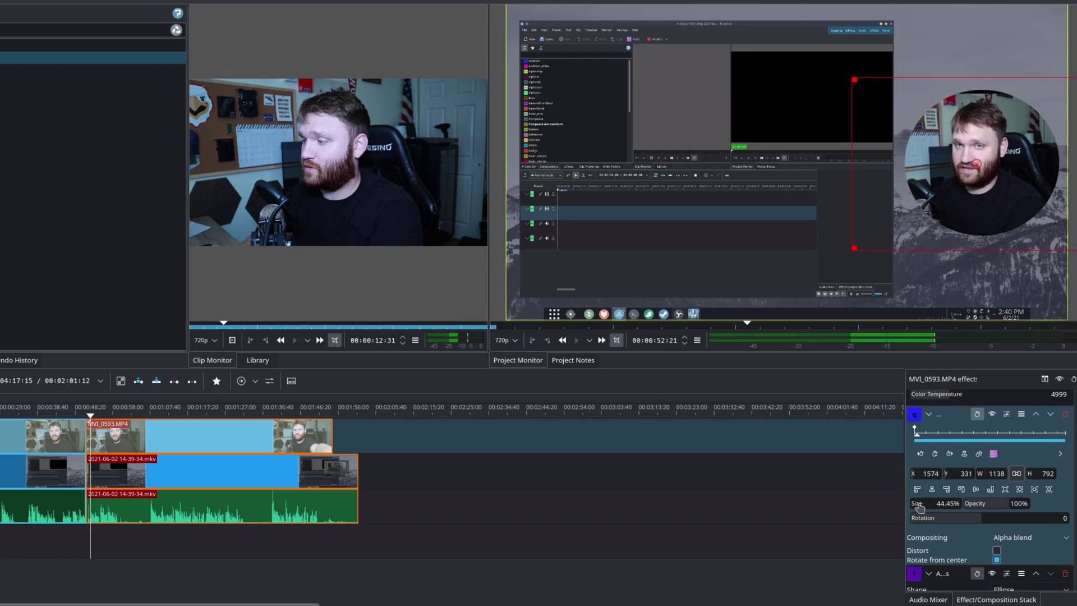
pyautogui.moveTo(918, 505); pyautogui.dragTo(991, 514)
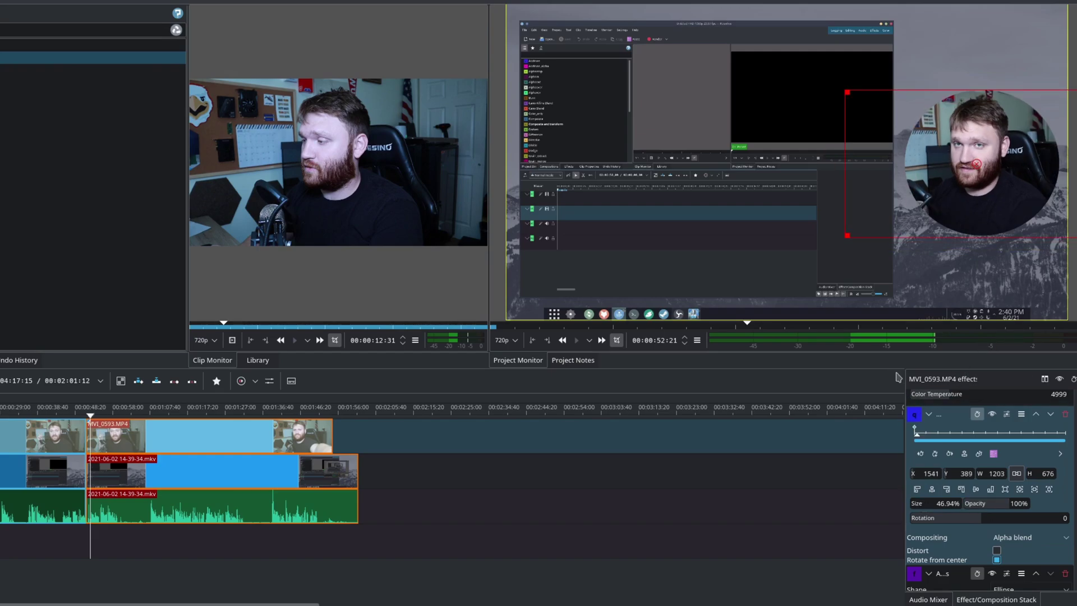
pyautogui.click(929, 414)
# Step: Play the round webcam overlay from around 00:00:48 and stop near 00:00:52
pyautogui.click(176, 410)
pyautogui.click(76, 411)
pyautogui.click(577, 340)
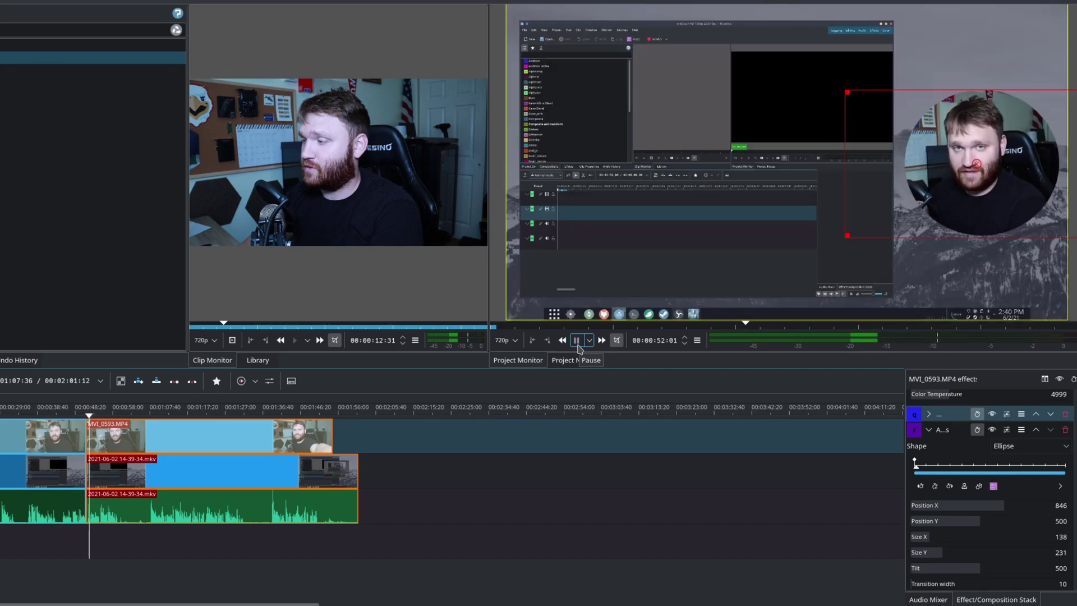
pyautogui.click(576, 340)
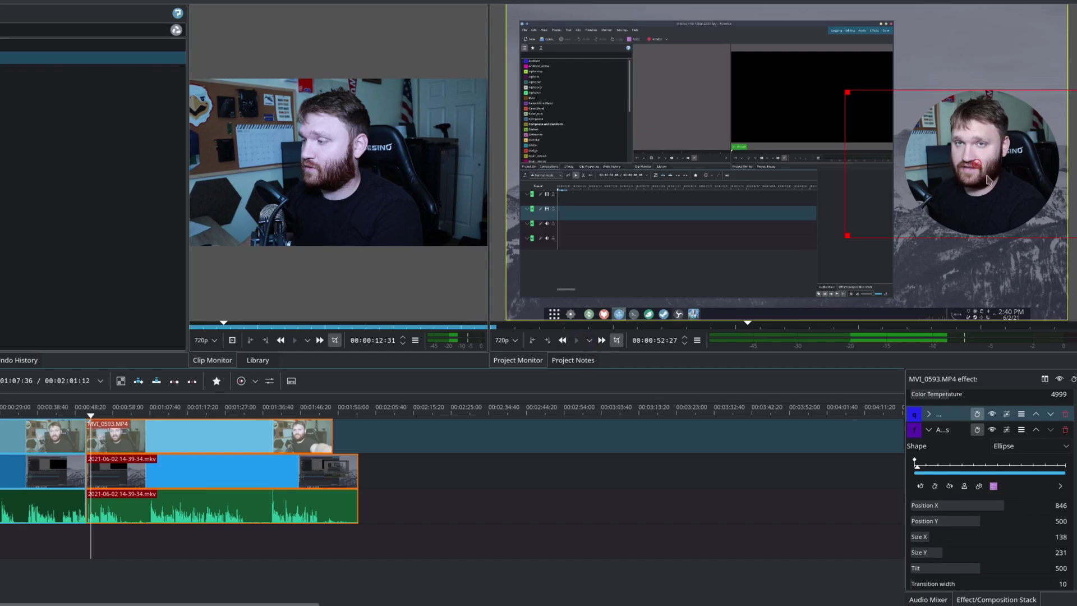
# Step: Collapse the White Balance effect and expand only the Alpha shapes settings
pyautogui.click(929, 429)
pyautogui.click(928, 397)
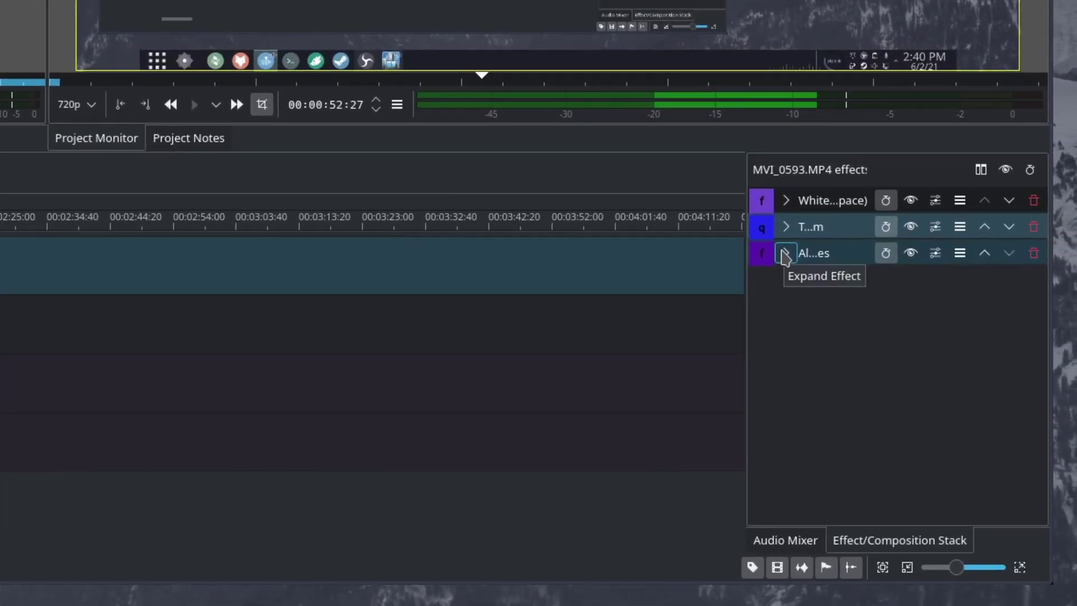
pyautogui.click(785, 256)
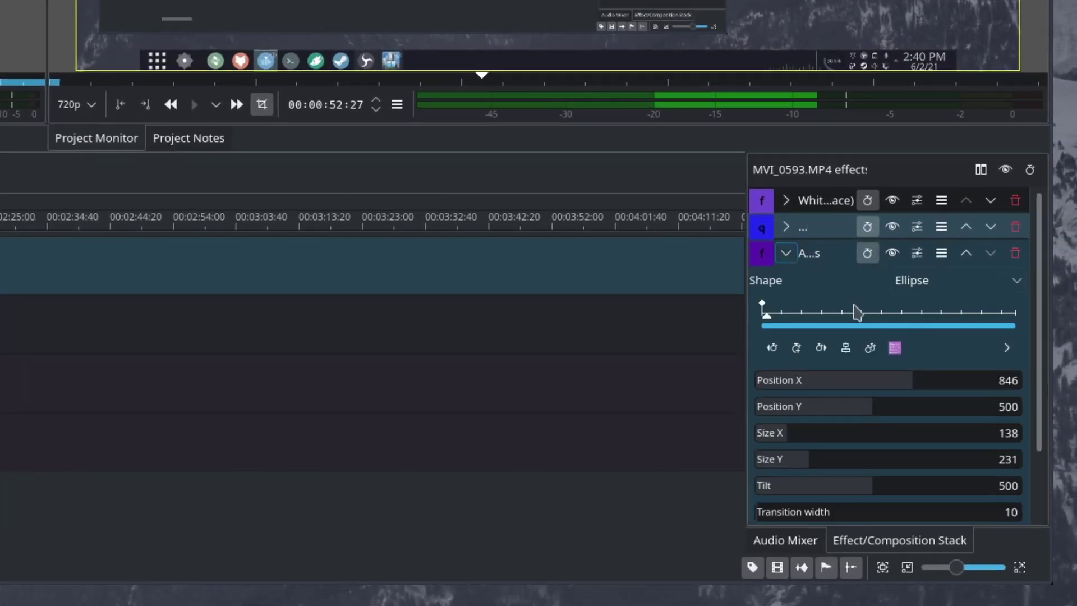
pyautogui.scroll(-3, 1042, 309)
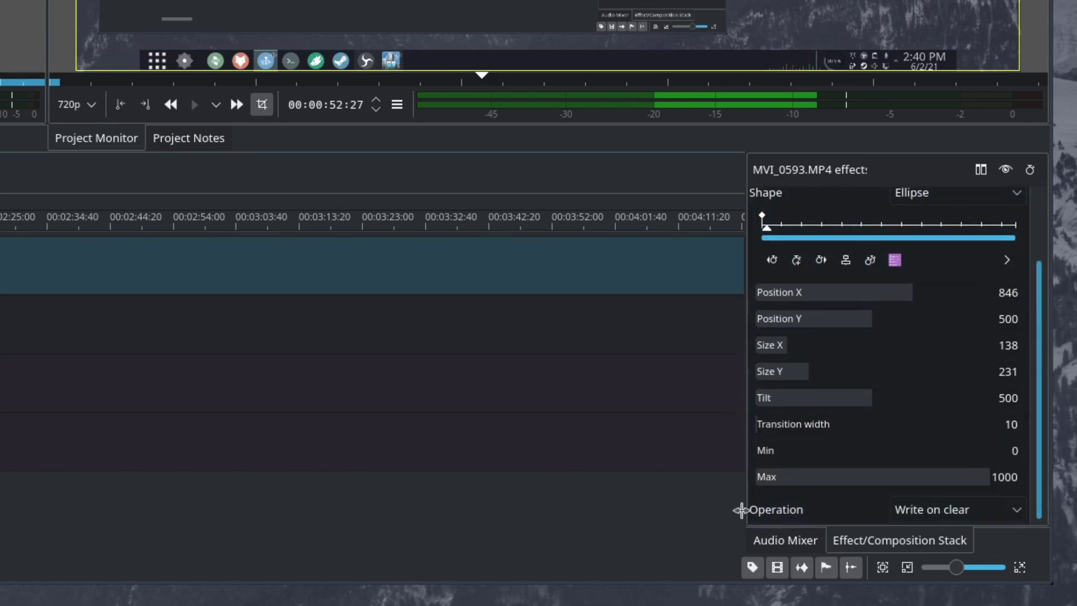
pyautogui.scroll(3, 1040, 409)
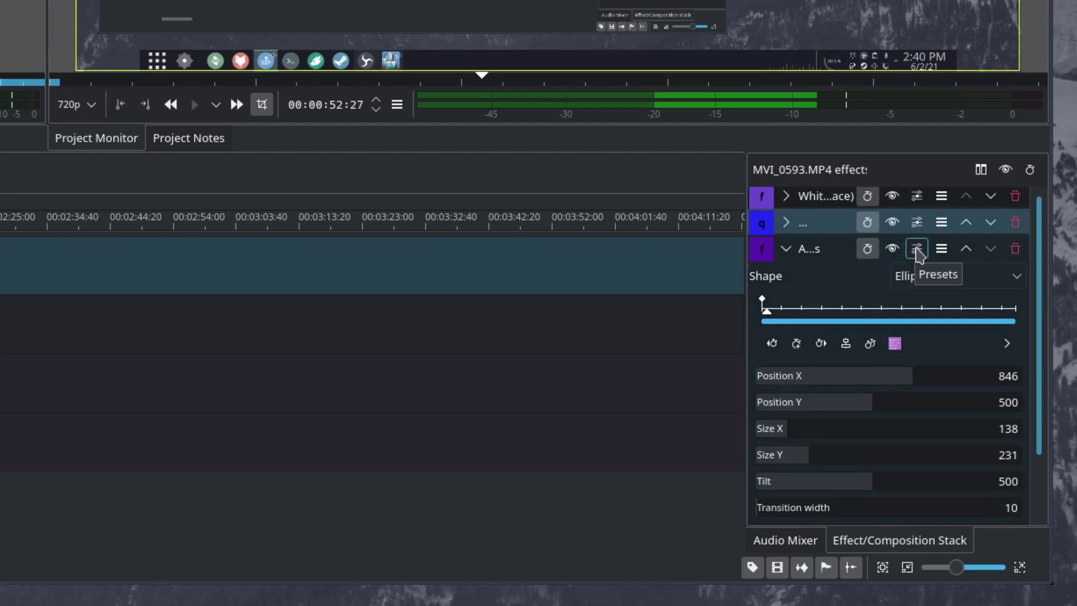
# Step: Save the Alpha shapes settings as a new preset named 'Rounded Window'
pyautogui.click(917, 250)
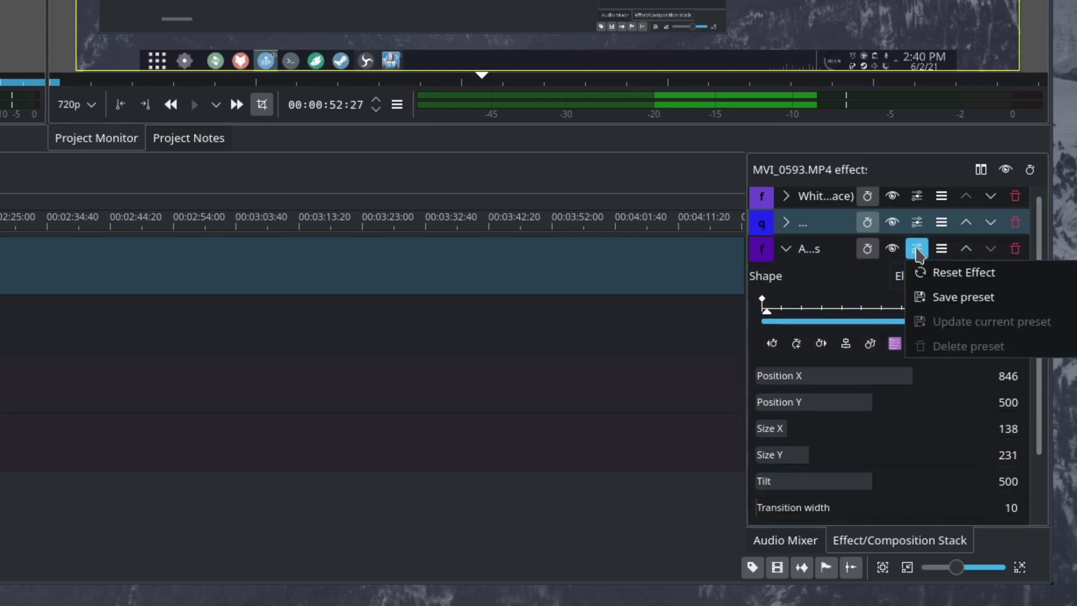
pyautogui.click(945, 298)
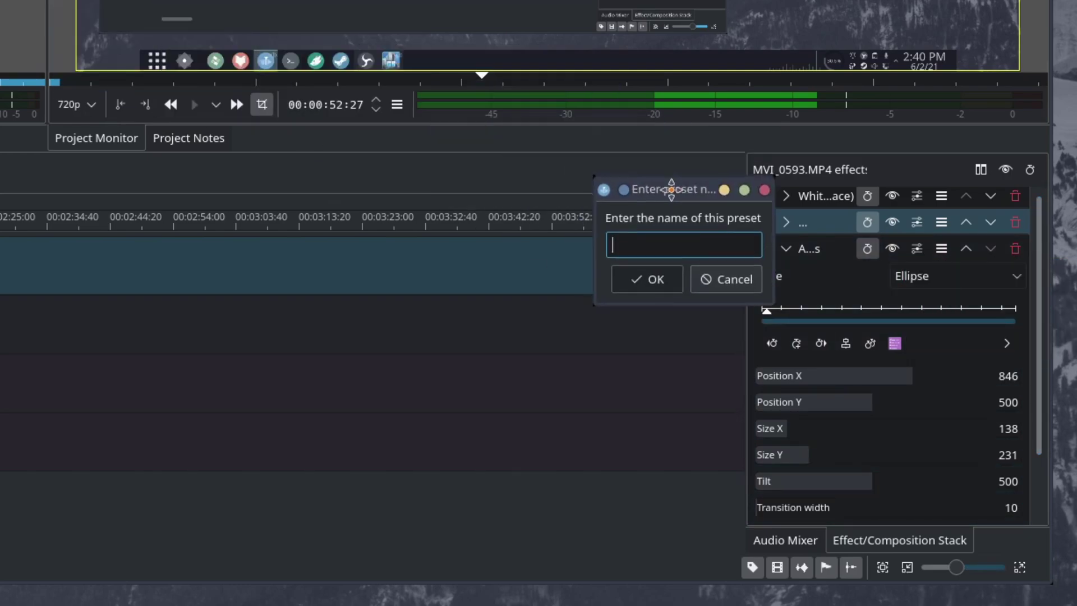
pyautogui.moveTo(601, 181); pyautogui.dragTo(600, 180)
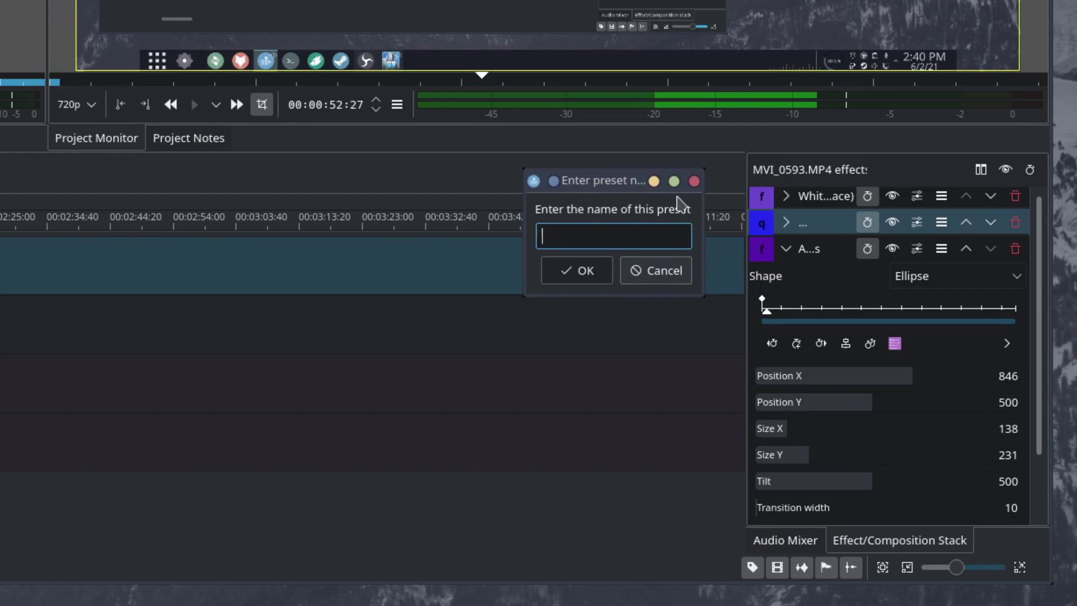
pyautogui.write('Rounded Window')
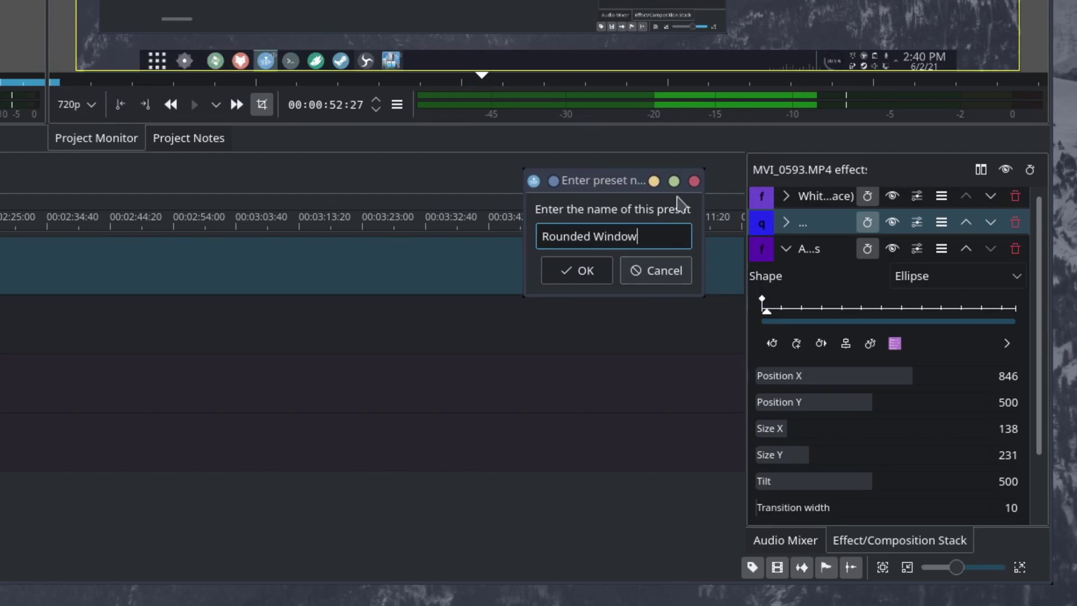
pyautogui.write(' R-M')
pyautogui.click(580, 270)
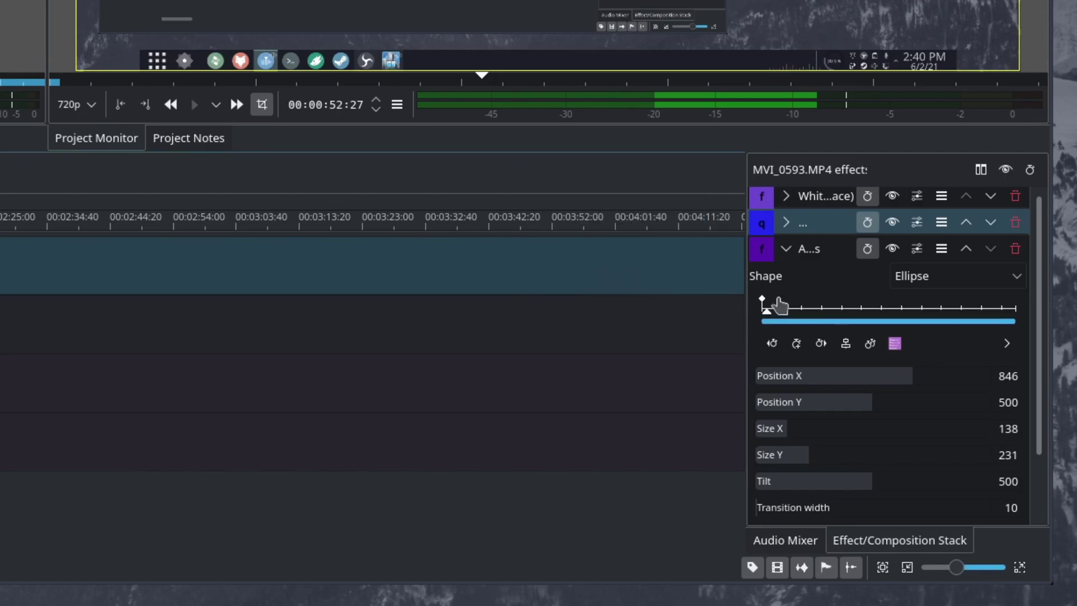